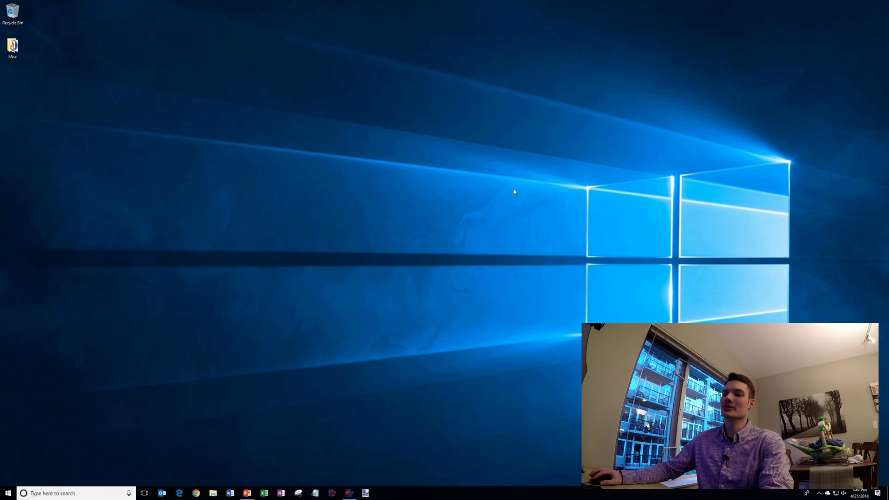
Load office.com in a new incognito Chrome window opened from the taskbar jump list
{"action": "right_click", "coordinate": [196, 494]}
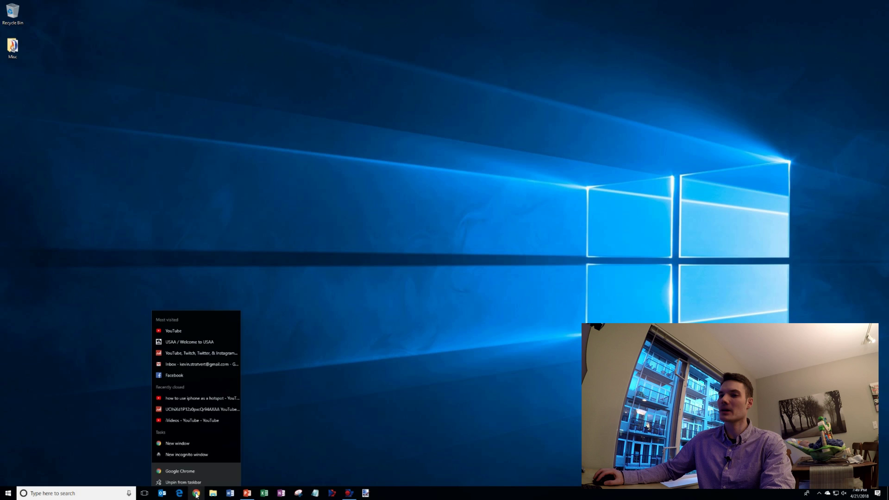
{"action": "left_click", "coordinate": [197, 450]}
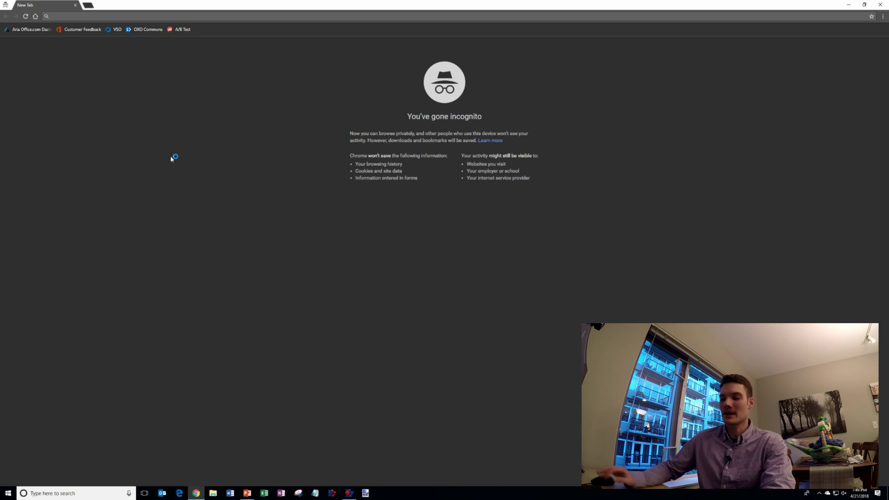
{"action": "type", "text": "office.com"}
{"action": "key", "text": "Return"}
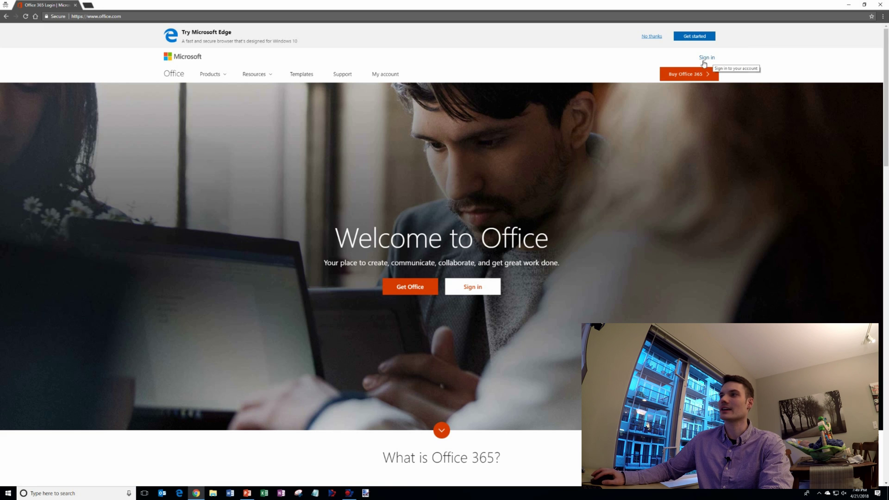
Sign in to Office with the saved account email and password, choosing Yes to stay signed in
{"action": "left_click", "coordinate": [488, 287]}
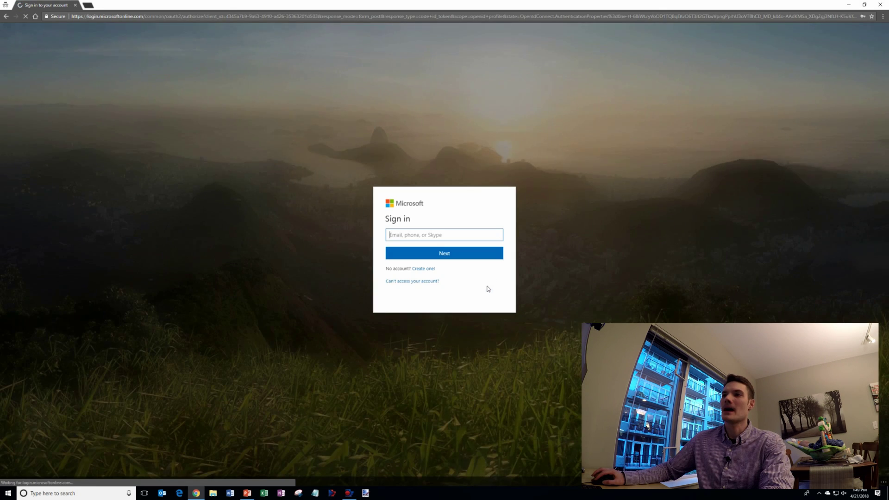
{"action": "left_click", "coordinate": [441, 235]}
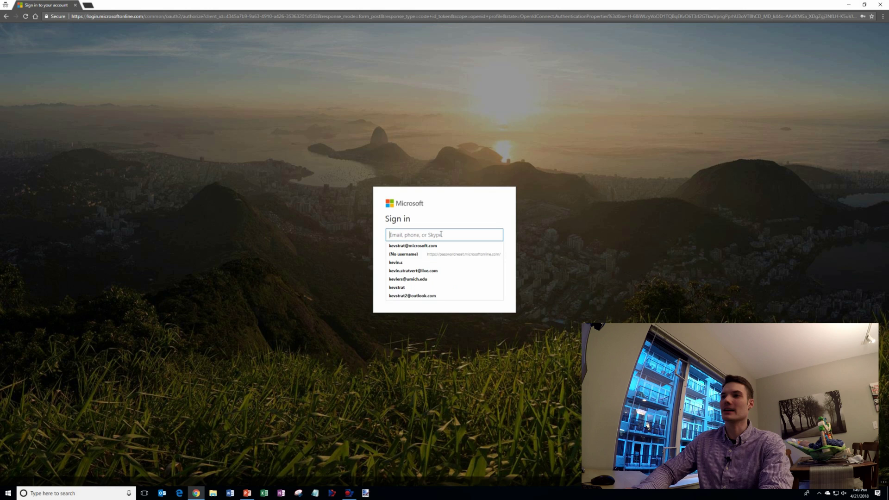
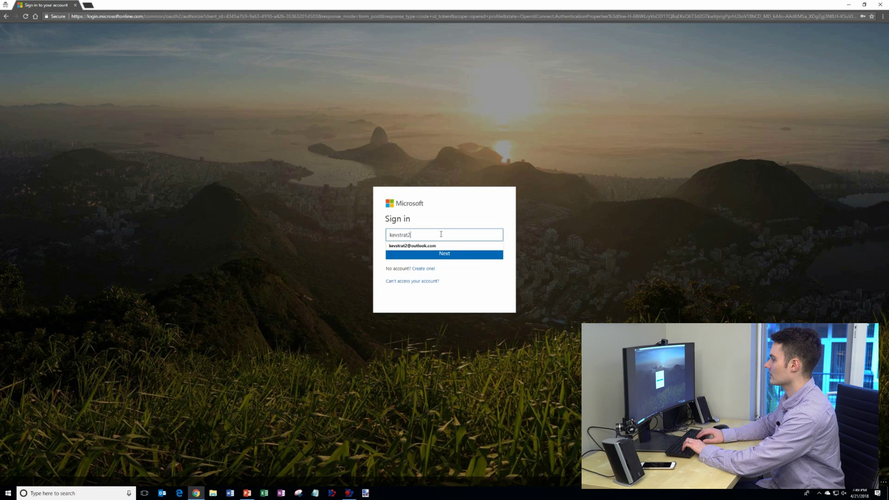
{"action": "key", "text": "Down"}
{"action": "key", "text": "Return"}
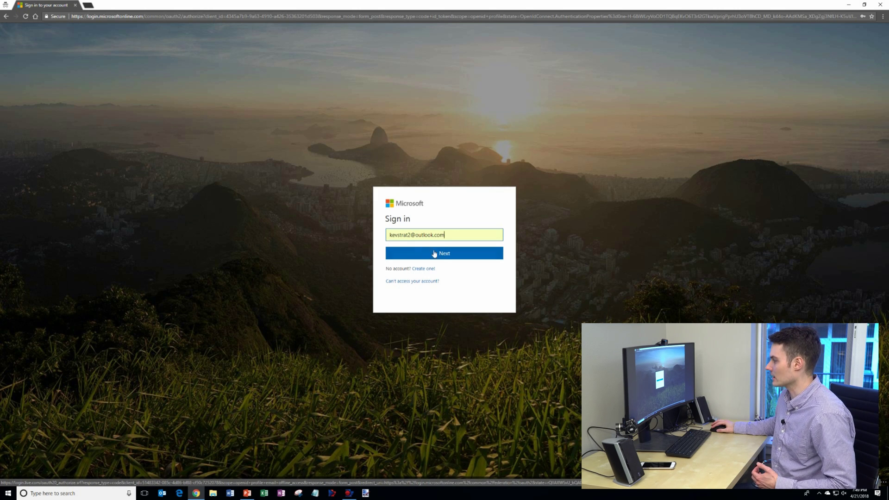
{"action": "left_click", "coordinate": [435, 254]}
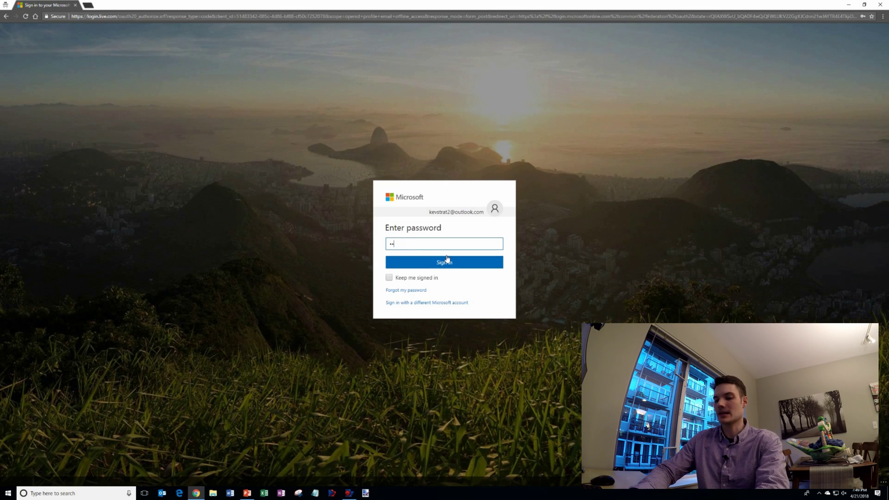
{"action": "left_click", "coordinate": [447, 261]}
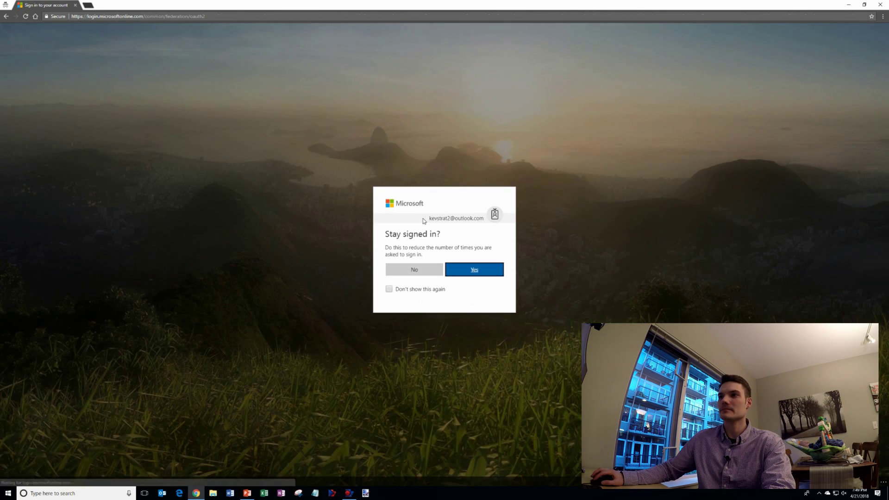
{"action": "left_click", "coordinate": [476, 272]}
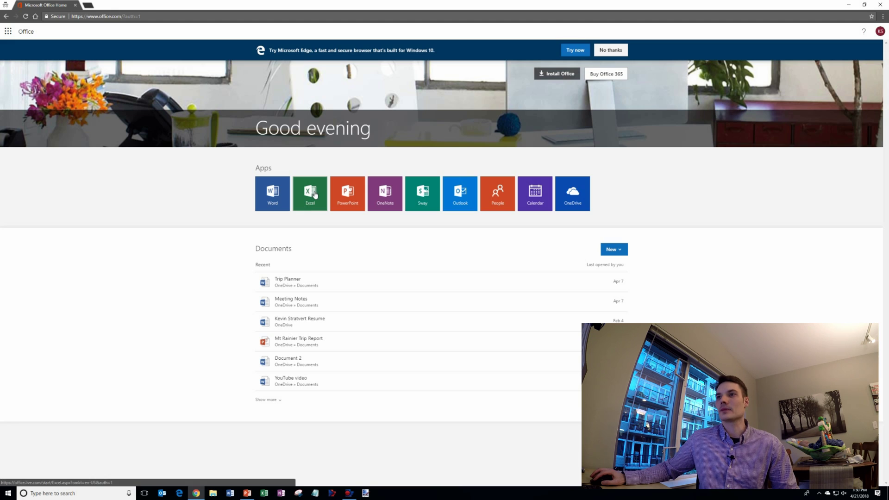
Launch Excel Online from the Office home page and start Upload a Workbook
{"action": "left_click", "coordinate": [316, 194]}
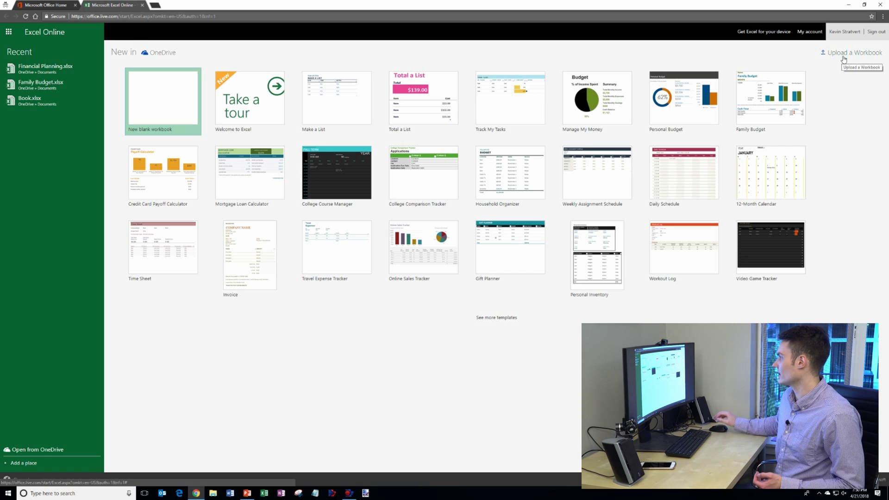
{"action": "left_click", "coordinate": [845, 56]}
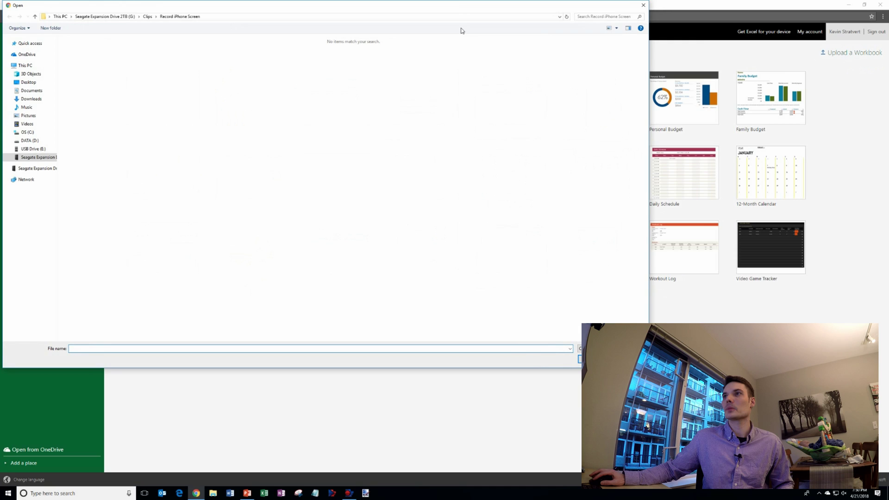
Drag the Open file picker to the screen centre and close it without choosing a file
{"action": "left_click_drag", "start_coordinate": [464, 8], "coordinate": [601, 70]}
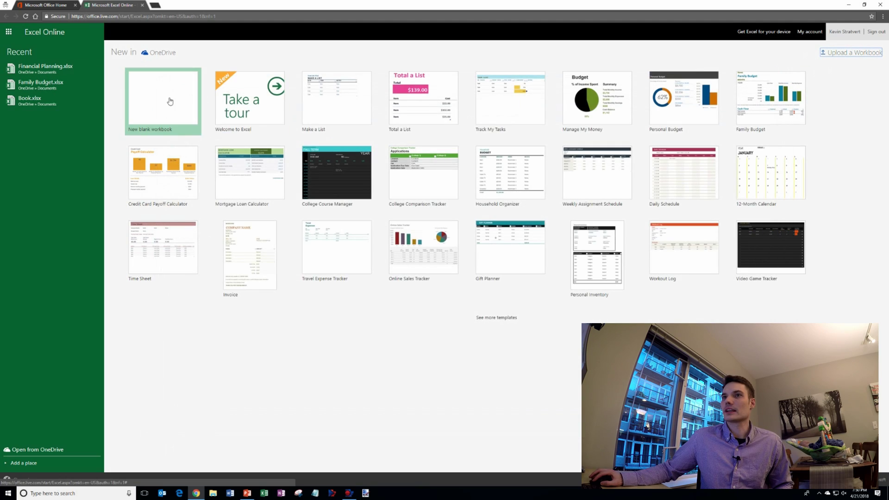
{"action": "left_click", "coordinate": [169, 101]}
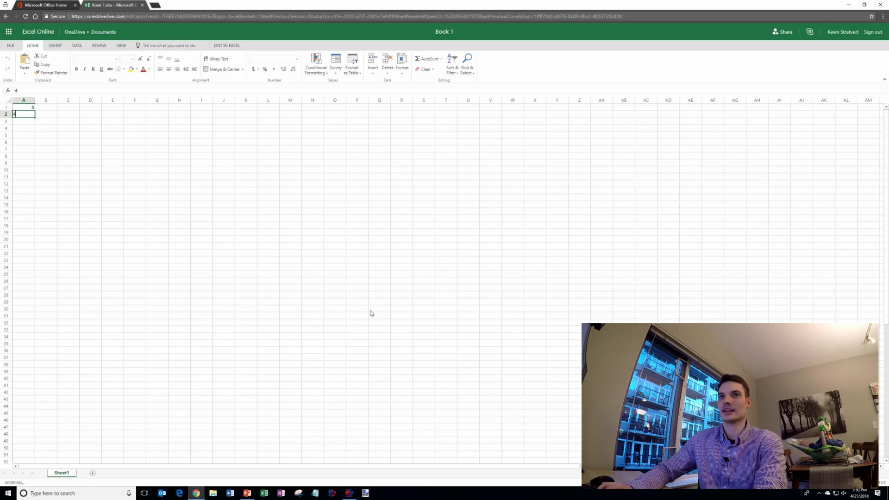
Enter 5, 4, 3 in A1:A3 and =SUM(A1:A3) in A4, giving 12
{"action": "key", "text": "Return"}
{"action": "type", "text": "3"}
{"action": "key", "text": "Return"}
{"action": "type", "text": "=sum("}
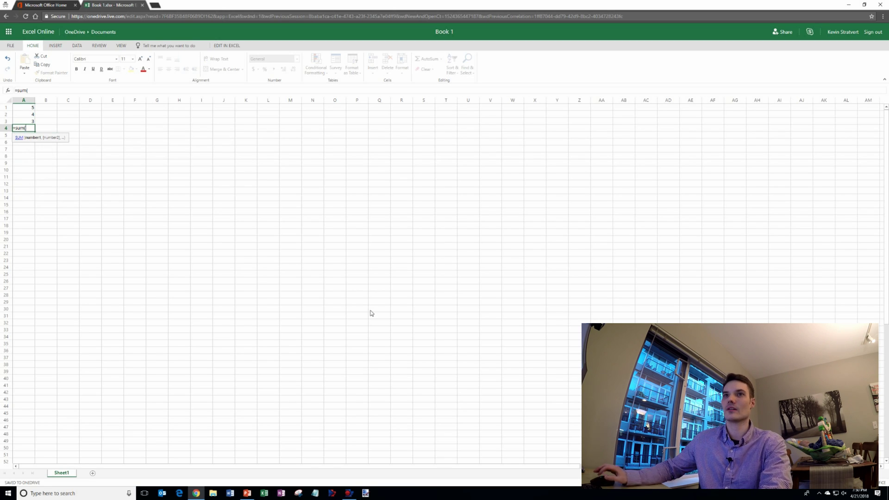
{"action": "left_click_drag", "start_coordinate": [29, 108], "coordinate": [28, 120]}
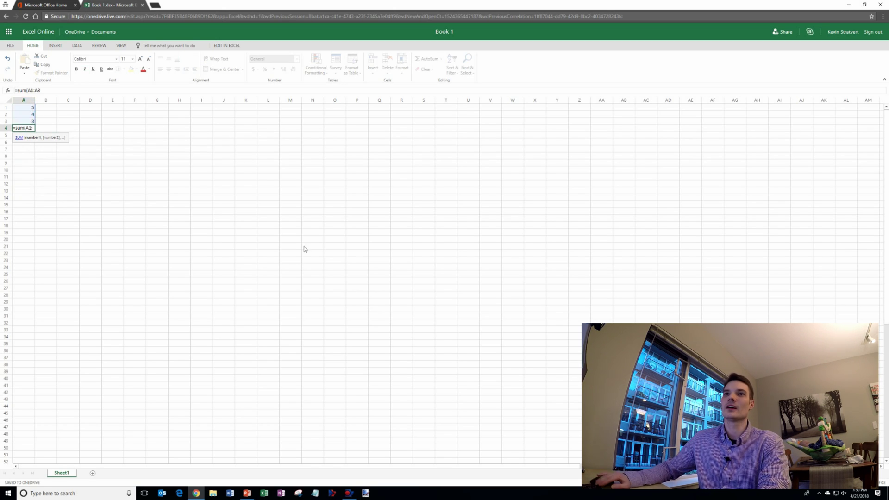
{"action": "key", "text": "Return"}
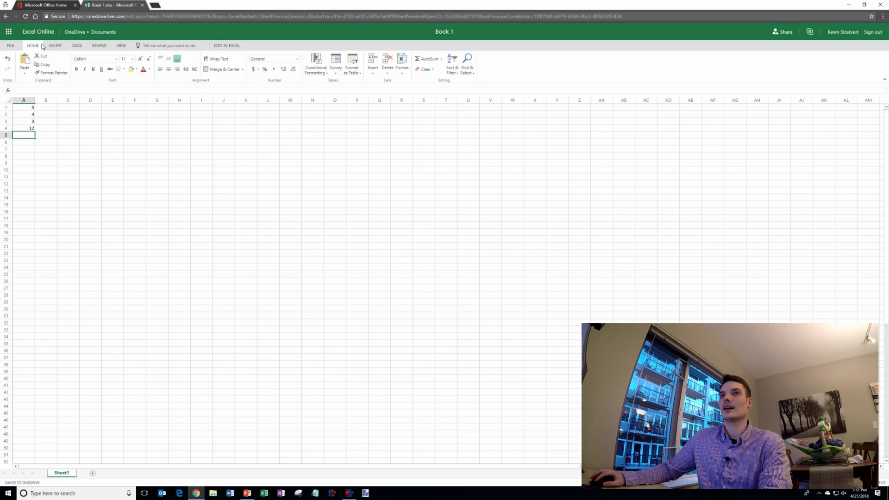
{"action": "left_click", "coordinate": [57, 46]}
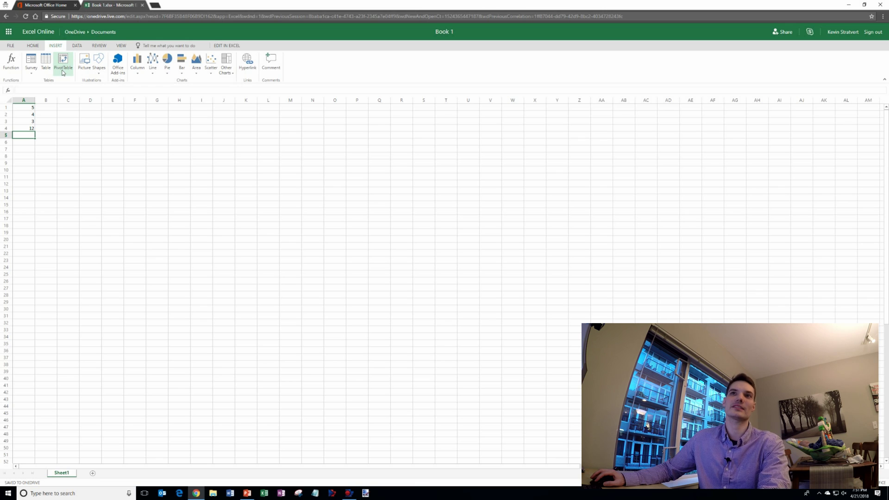
{"action": "left_click", "coordinate": [78, 47]}
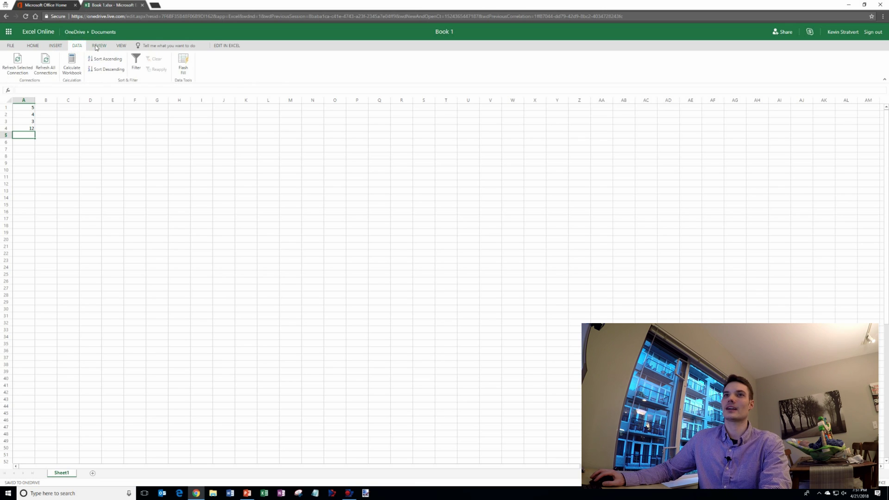
{"action": "left_click", "coordinate": [120, 46]}
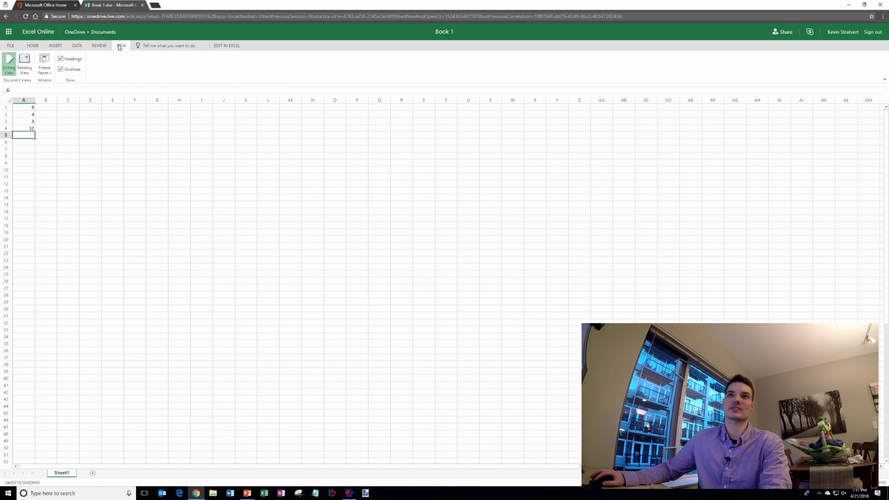
{"action": "left_click", "coordinate": [33, 45]}
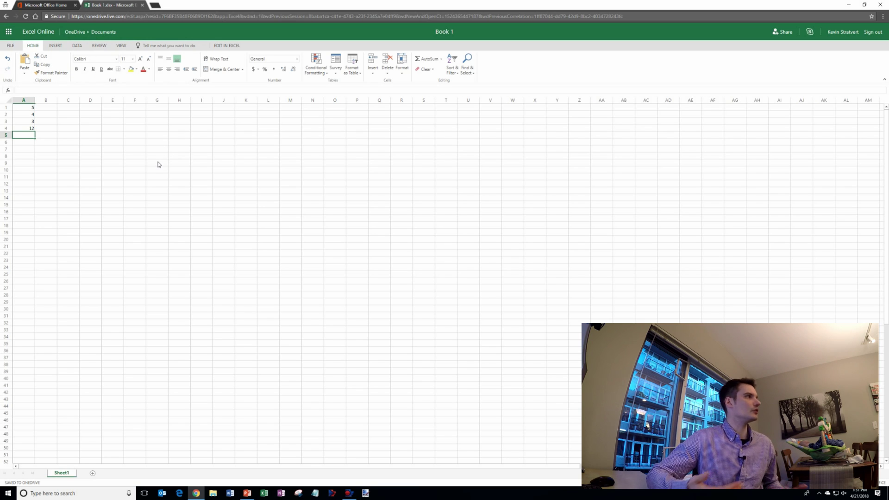